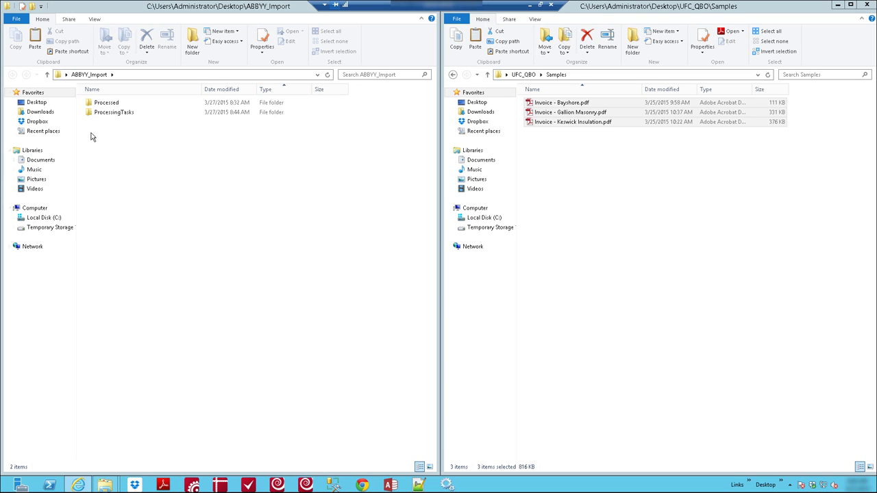
View the Bayshore and Gallion Masonry invoice PDFs in turn, then open the Keswick Insulation invoice.
click(670, 177)
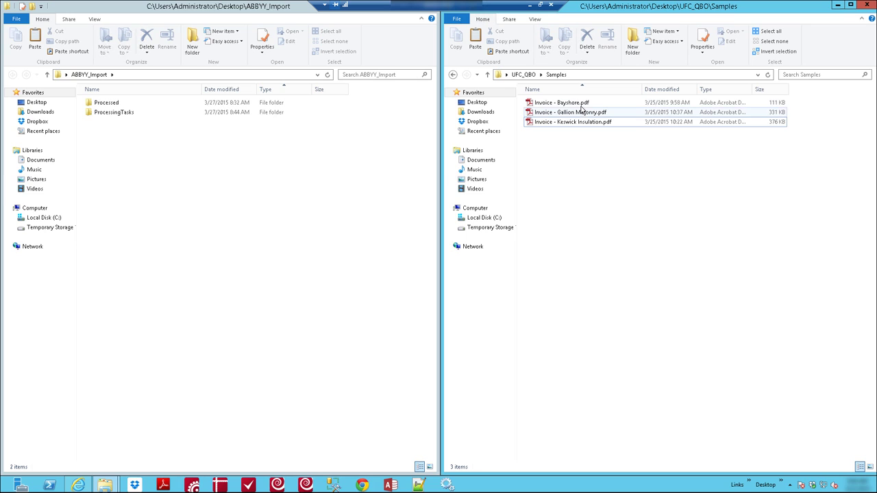
double_click(579, 103)
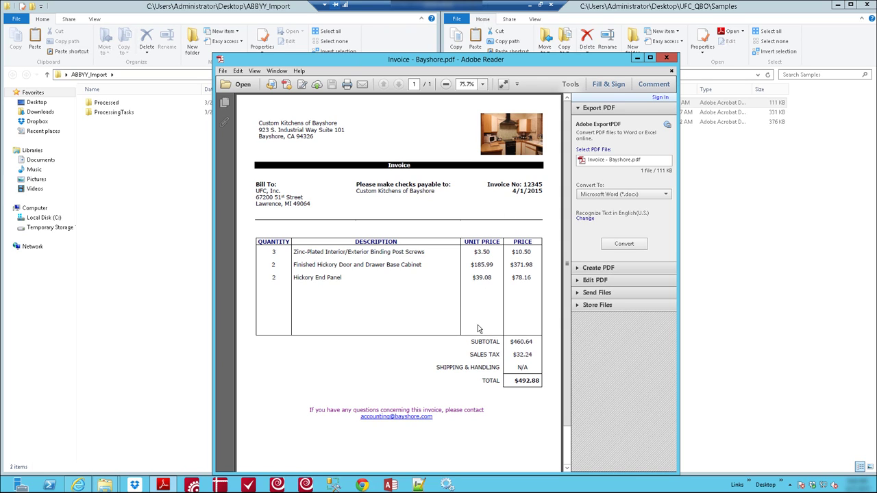
click(666, 58)
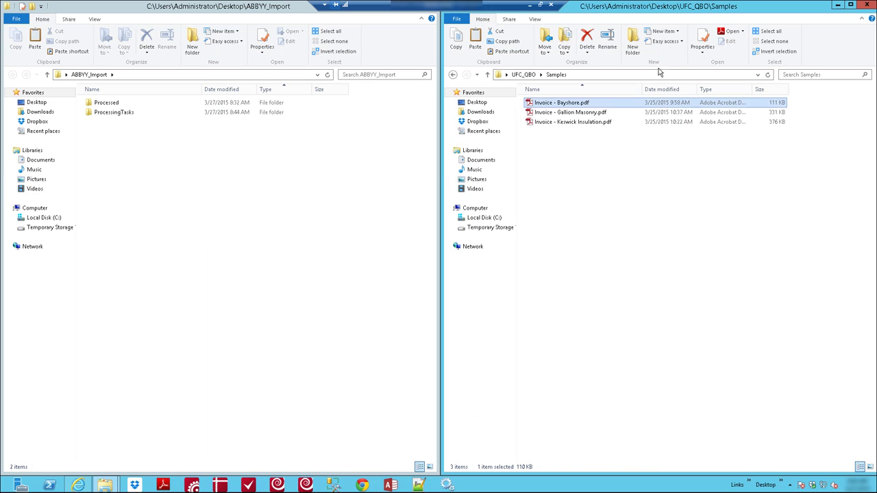
double_click(577, 112)
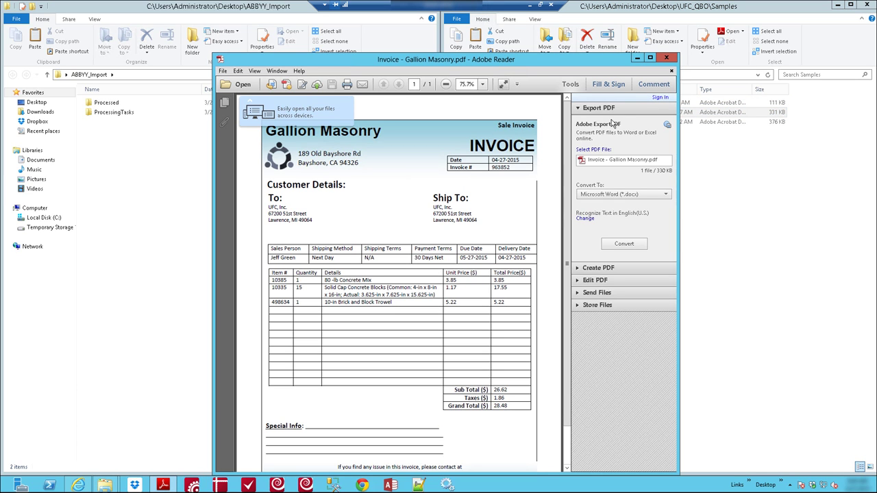
click(666, 58)
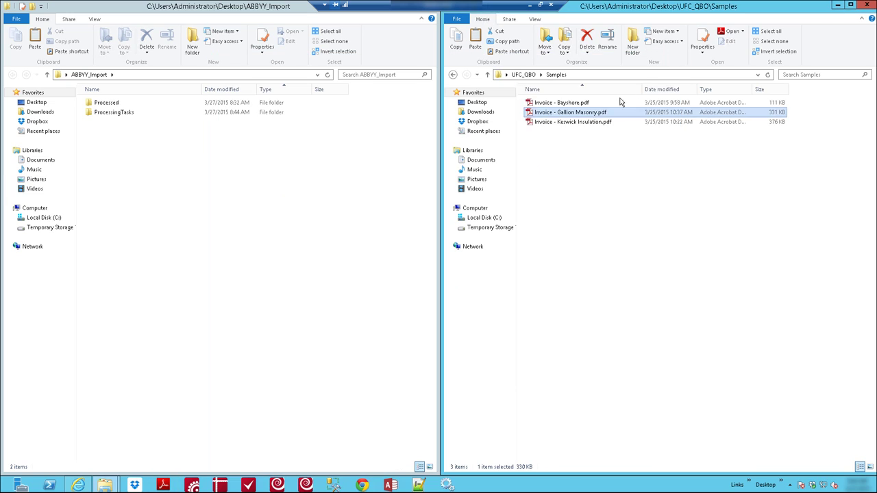
double_click(587, 124)
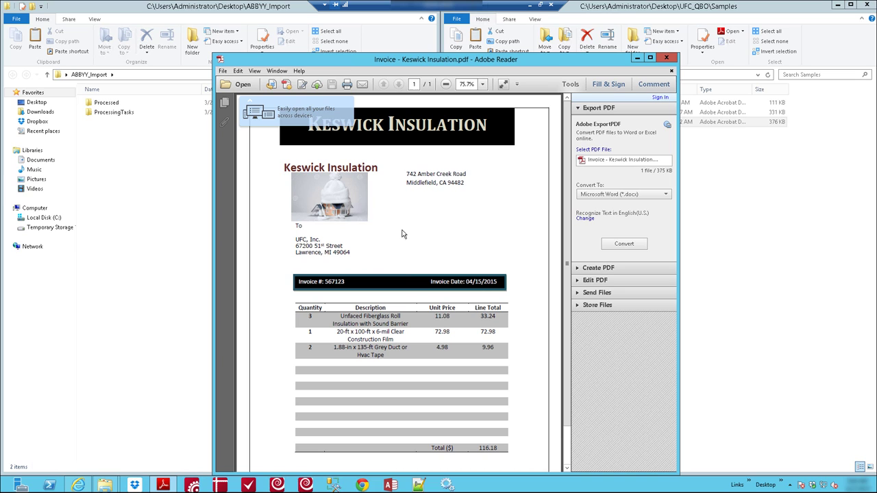
Close Reader and paste the three sample invoice PDFs from Samples into the ABBYY_Import folder.
click(674, 59)
drag(622, 162, 588, 96)
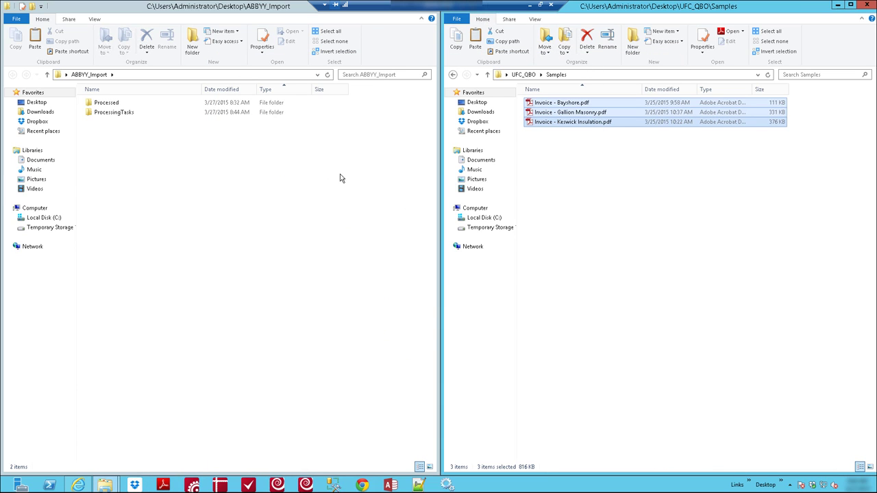
click(293, 184)
key(ctrl+v)
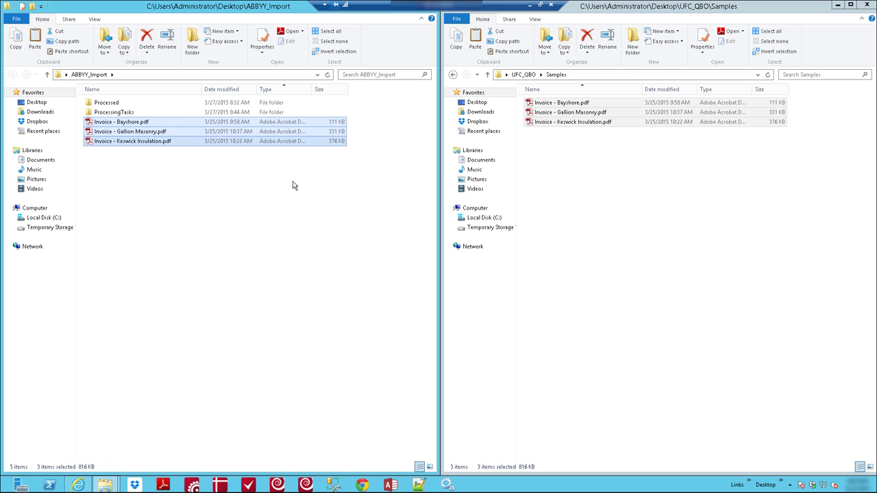
click(293, 184)
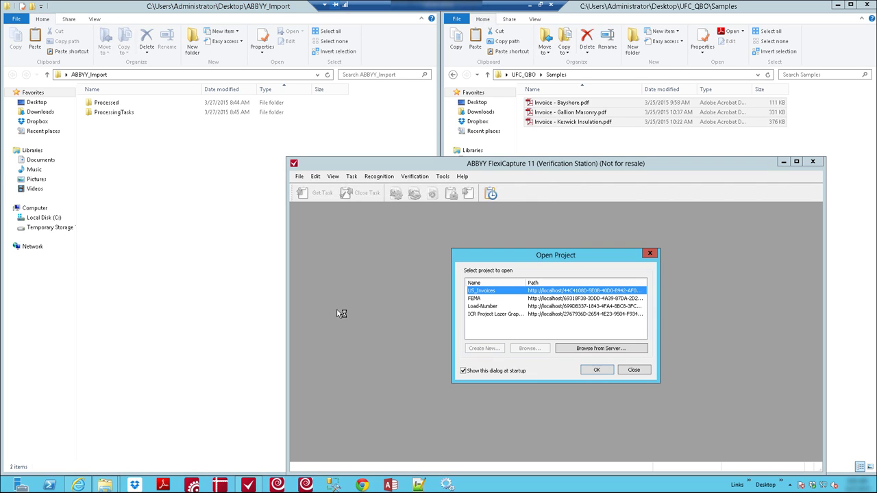
Open US_Invoices as Senior Verification Operator, maximize the Verification Station and fetch the next task.
click(590, 370)
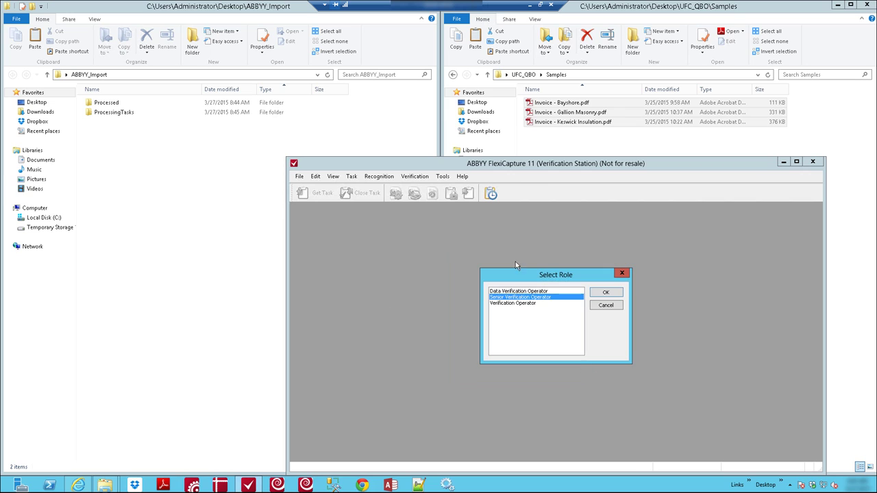
click(605, 293)
double_click(545, 168)
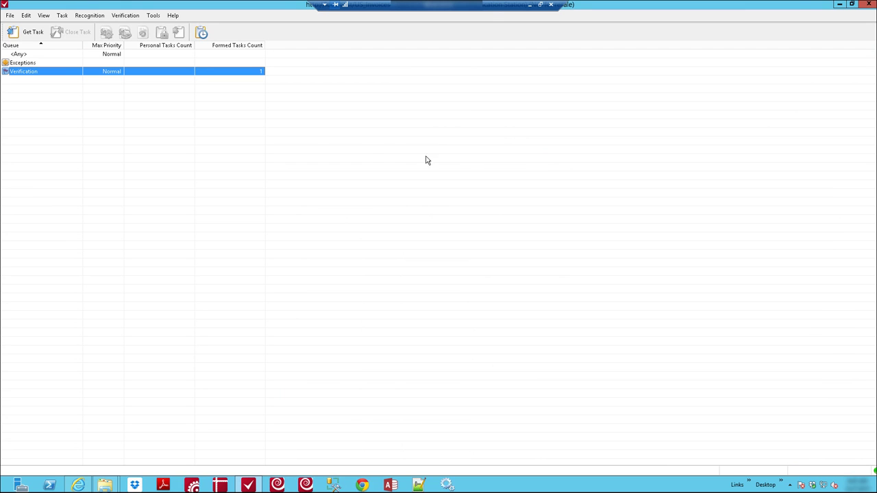
click(32, 34)
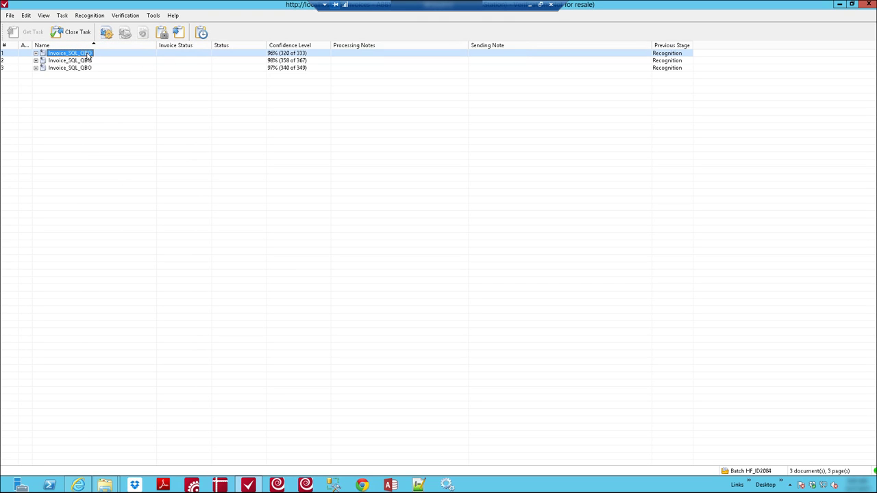
Confirm Bayshore's type Invoice, number 12345 and total 492.88, then open the Gallion Masonry document.
click(87, 54)
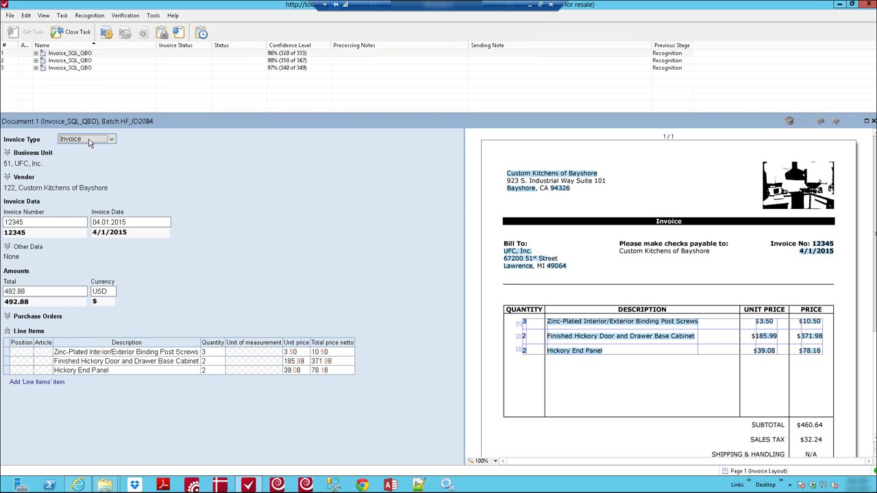
click(89, 143)
click(137, 140)
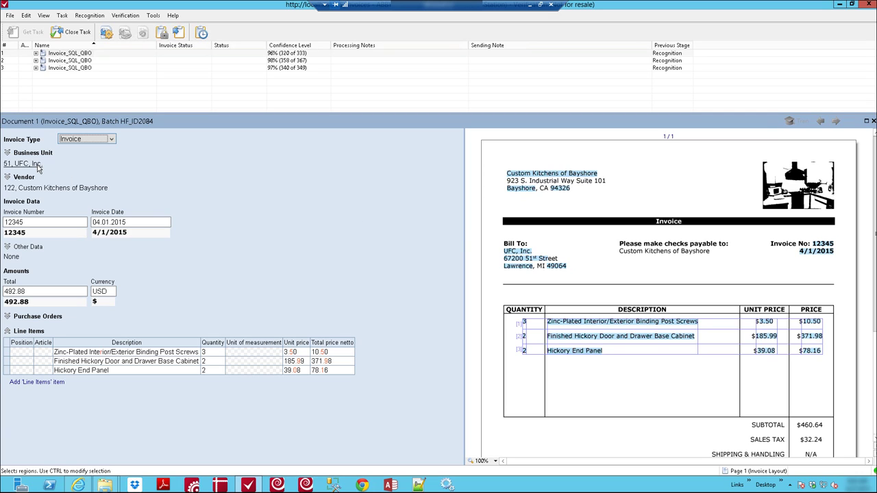
click(48, 228)
key(Tab)
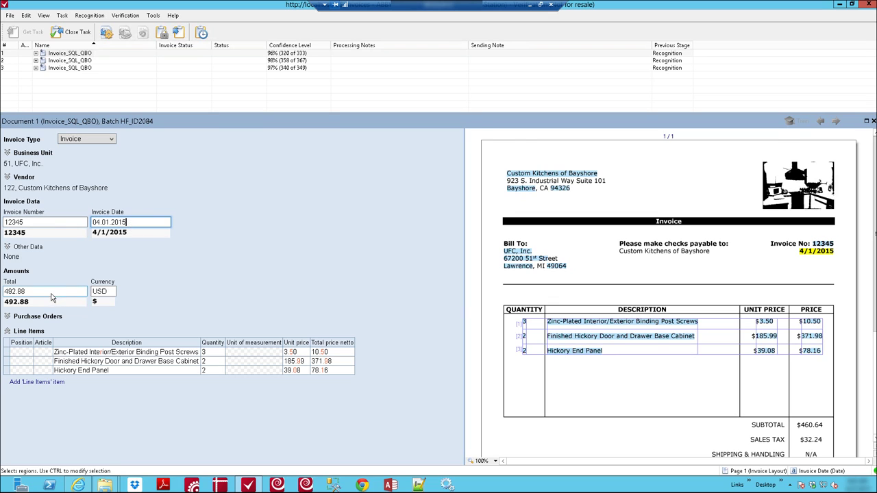
click(51, 294)
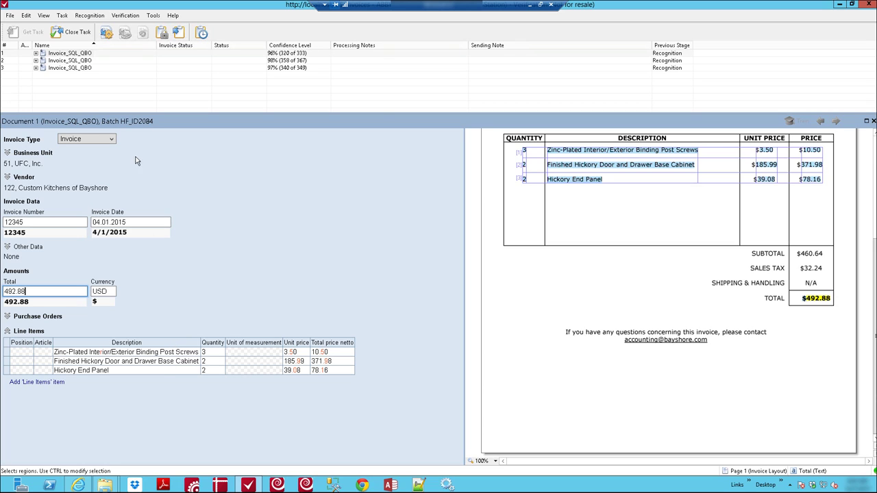
click(82, 62)
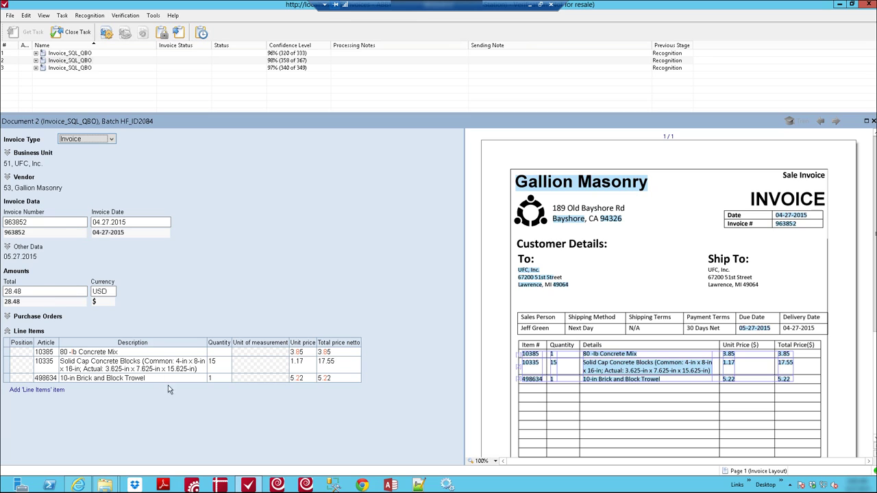
Check Keswick Insulation's invoice date and 116.18 total, then close the task, declining the unverified items.
click(83, 68)
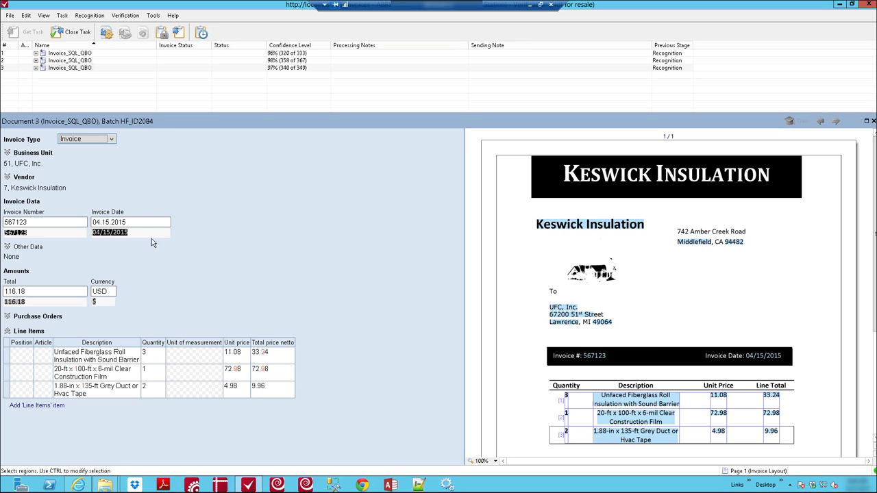
click(141, 222)
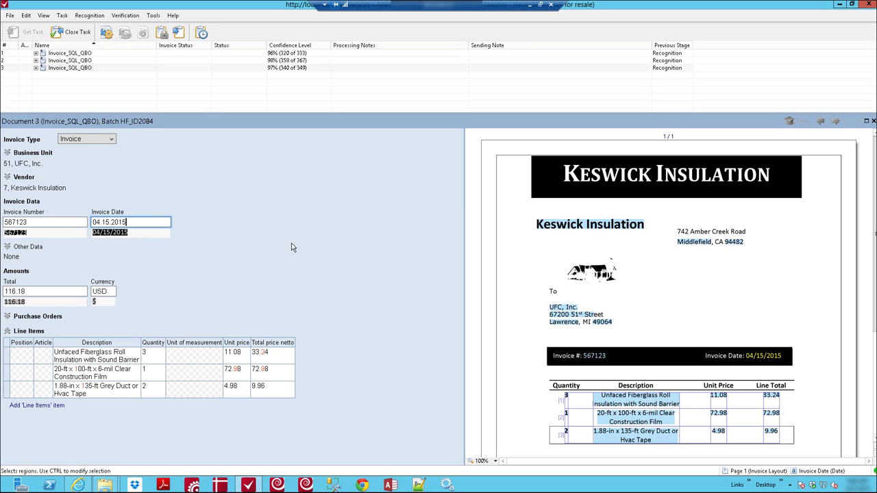
click(47, 297)
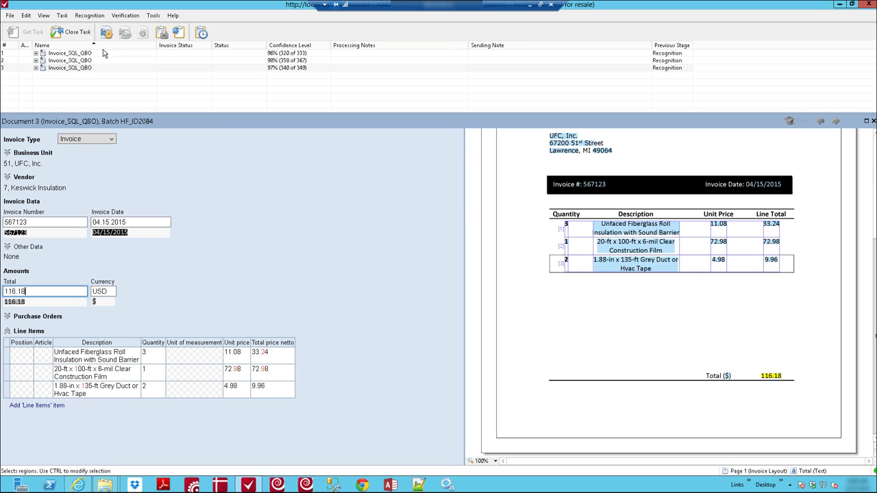
click(74, 31)
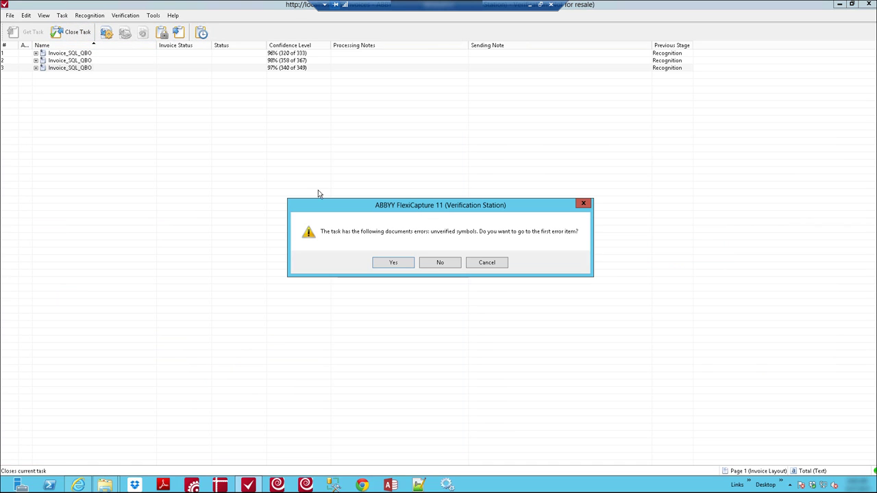
click(440, 263)
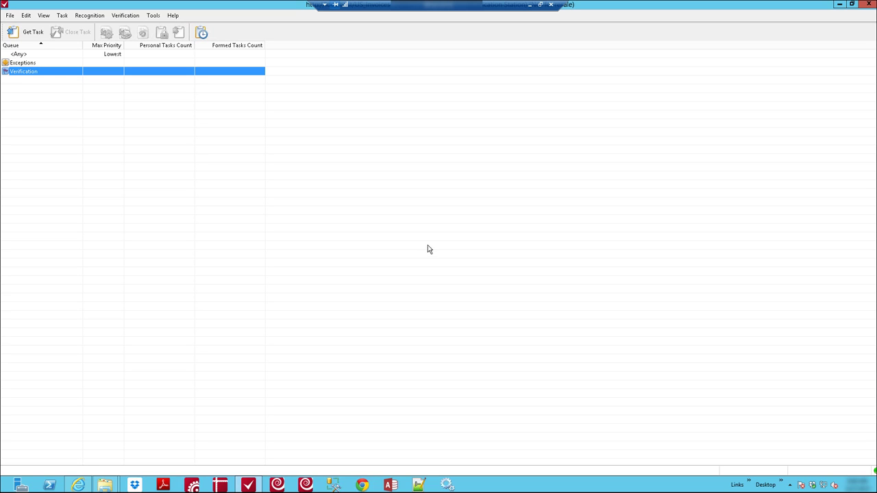
Switch to QuickBooks and select 'Show all bills' on Pay Bills to list all three ABBYY bills.
click(79, 485)
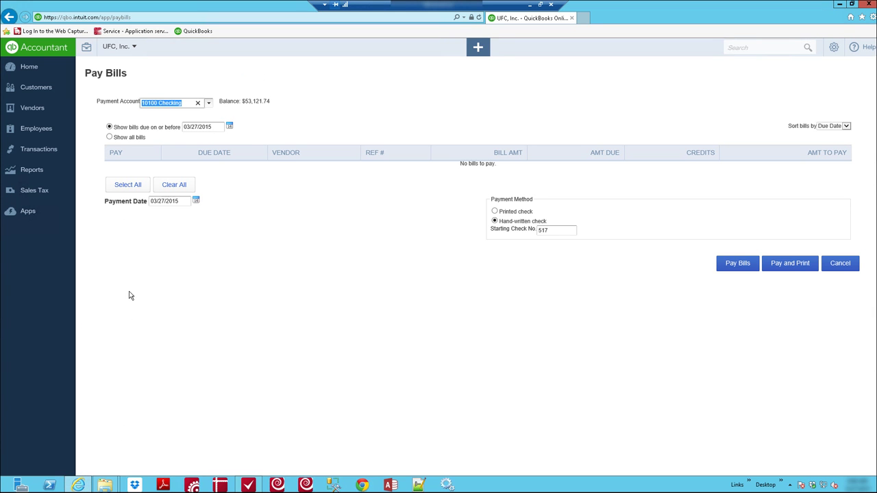
click(113, 138)
click(109, 137)
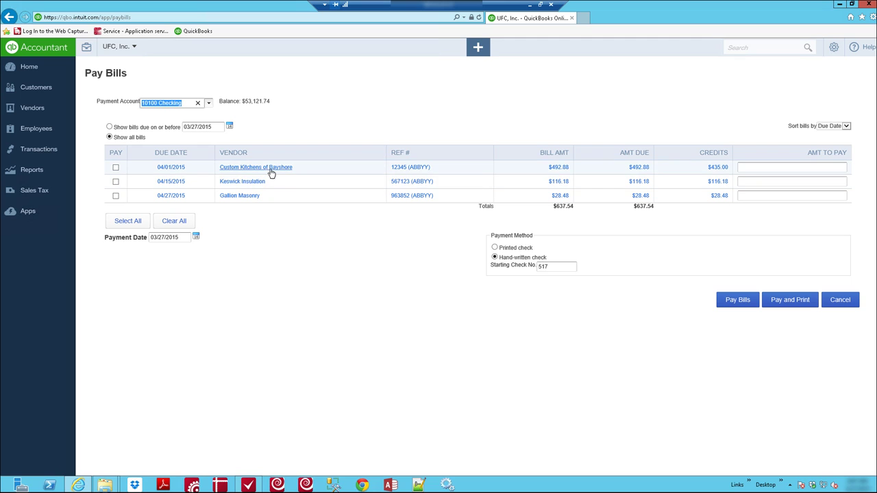
click(183, 171)
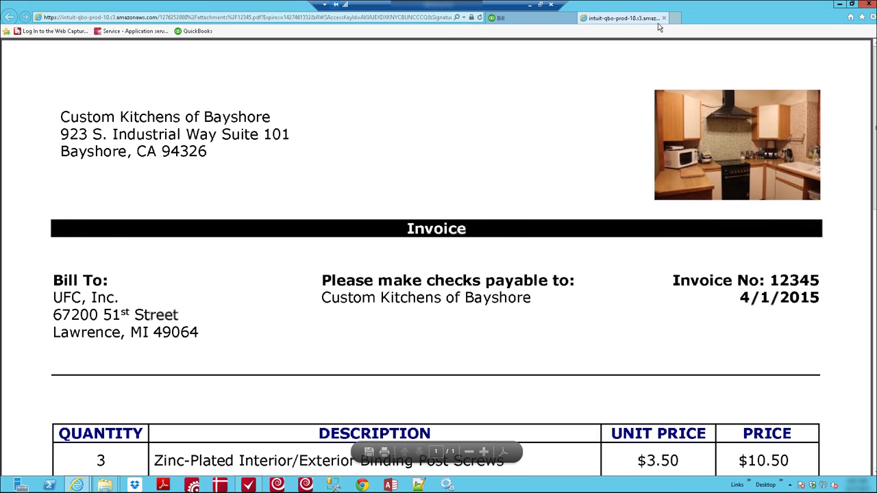
scroll(509, 280, down, 1)
scroll(508, 280, up, 1)
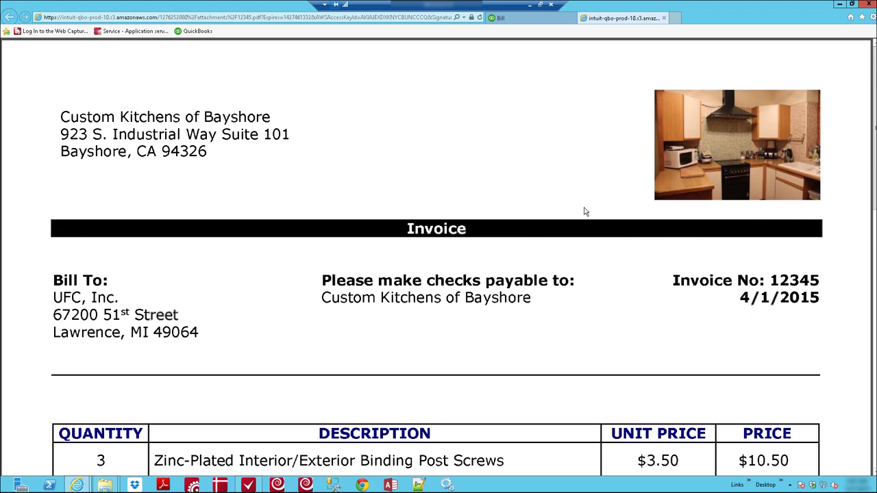
click(664, 18)
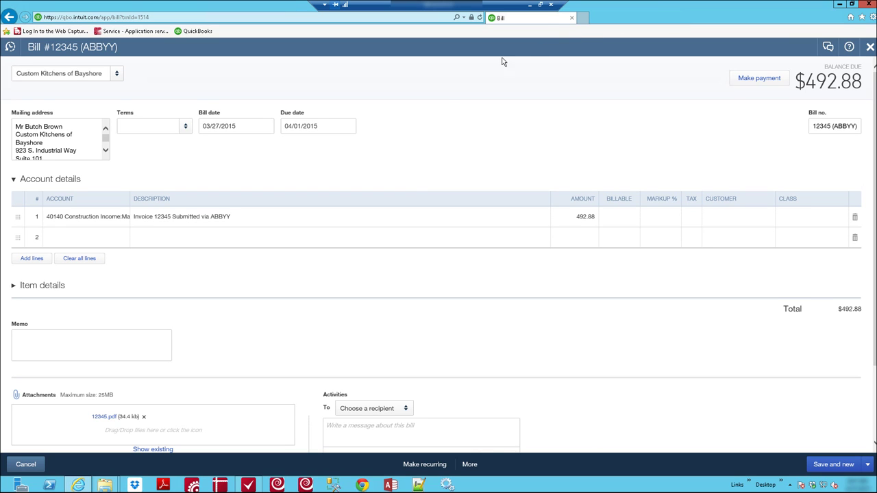
Inspect the Keswick Insulation bill's vendor address, then open Gallion Masonry bill 963852 and view 963852.pdf.
click(33, 461)
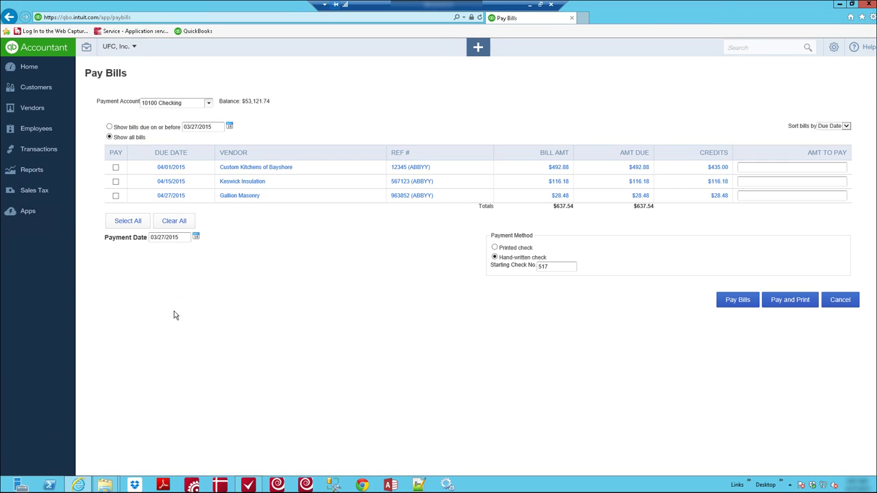
click(248, 183)
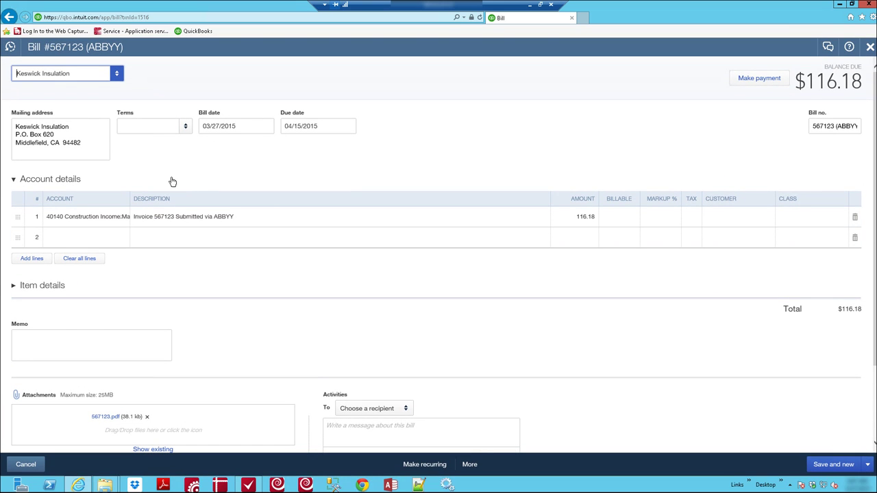
click(88, 147)
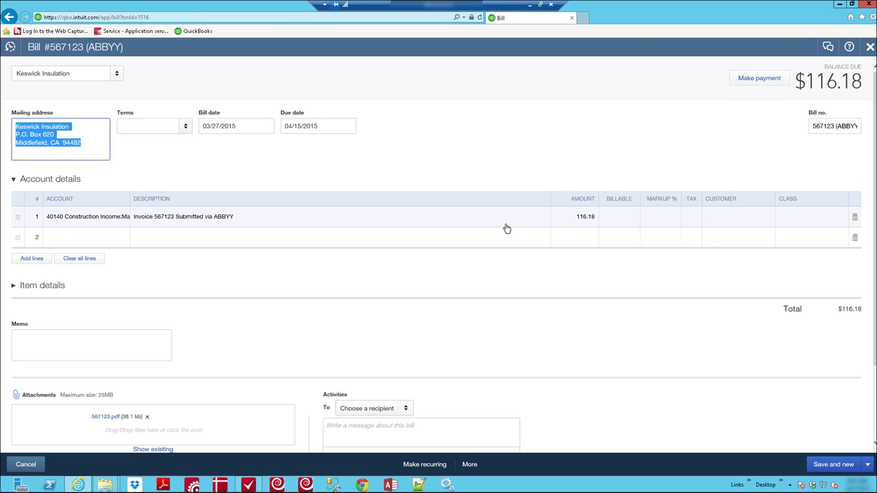
click(43, 465)
click(236, 196)
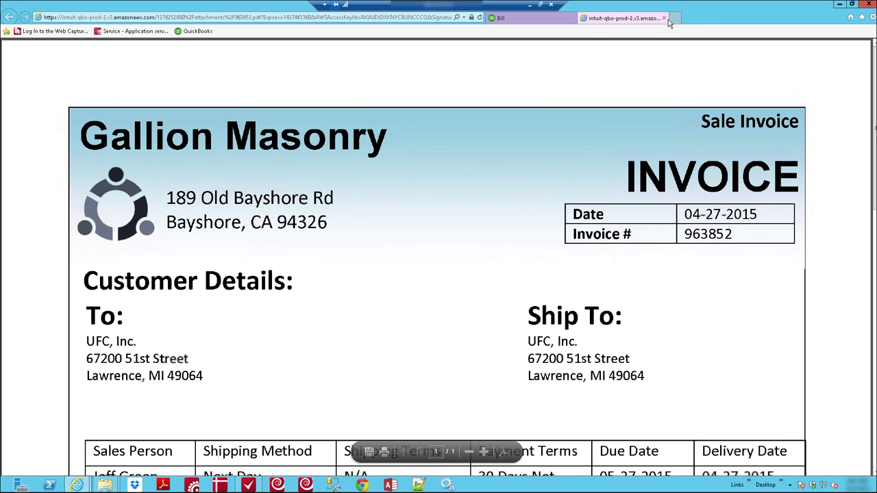
click(664, 18)
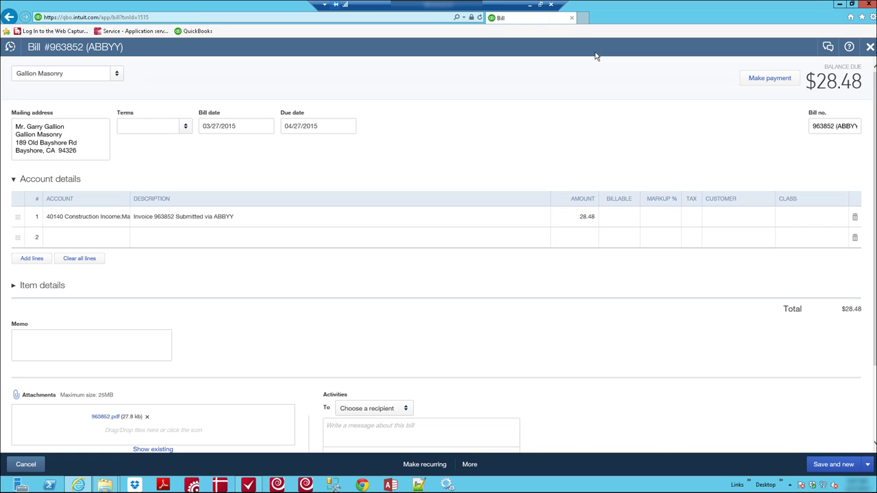